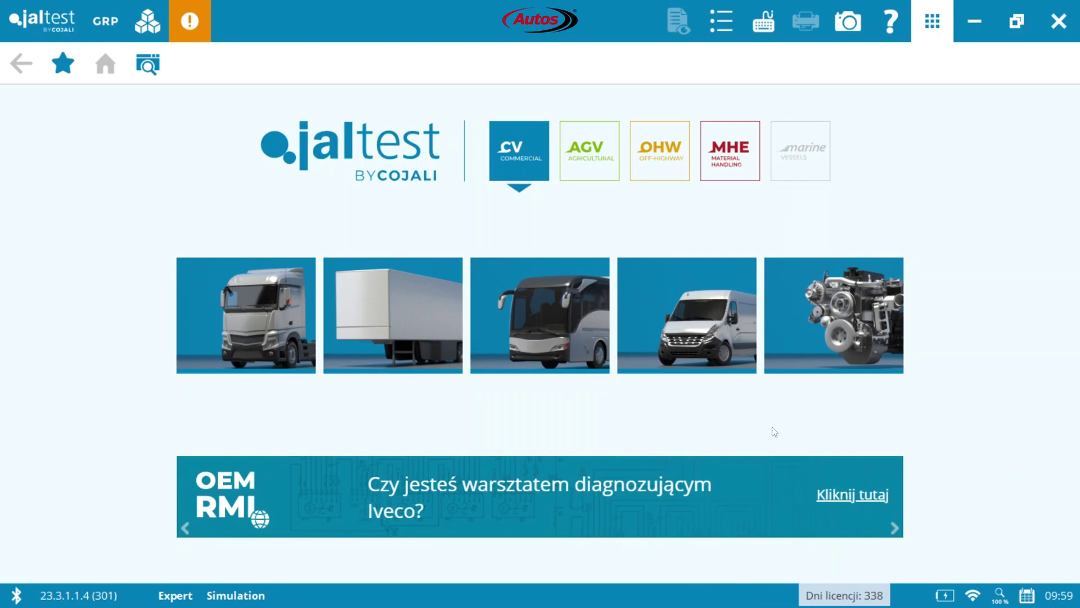
# - Choose the tractor vehicle type, the MAN brand, the TG1/TG2 Series and the TGL [2013 - ...] Euro 6d model
pyautogui.click(271, 339)
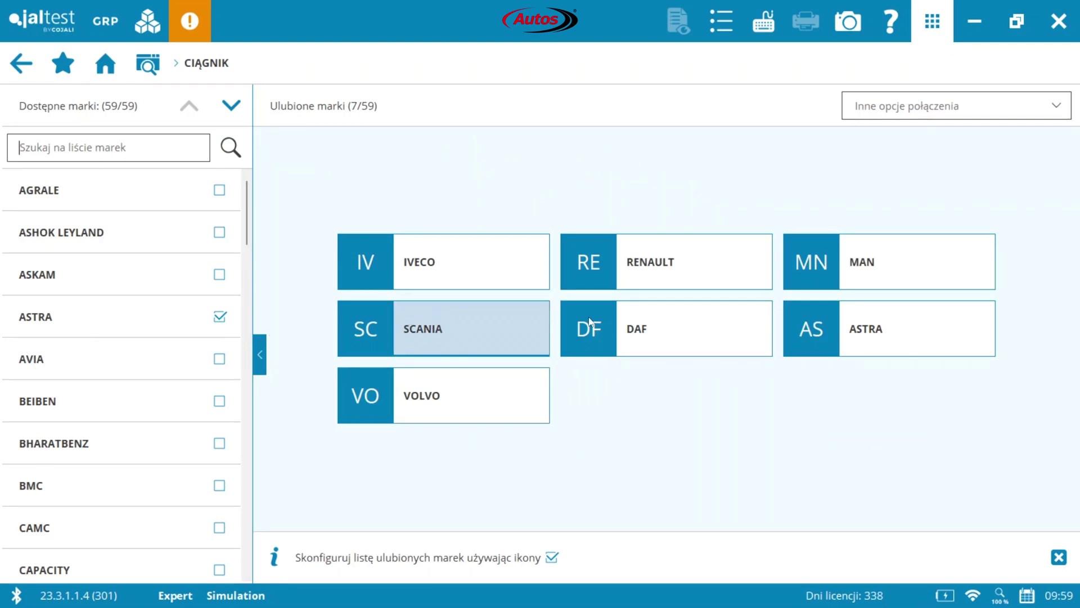
pyautogui.click(867, 278)
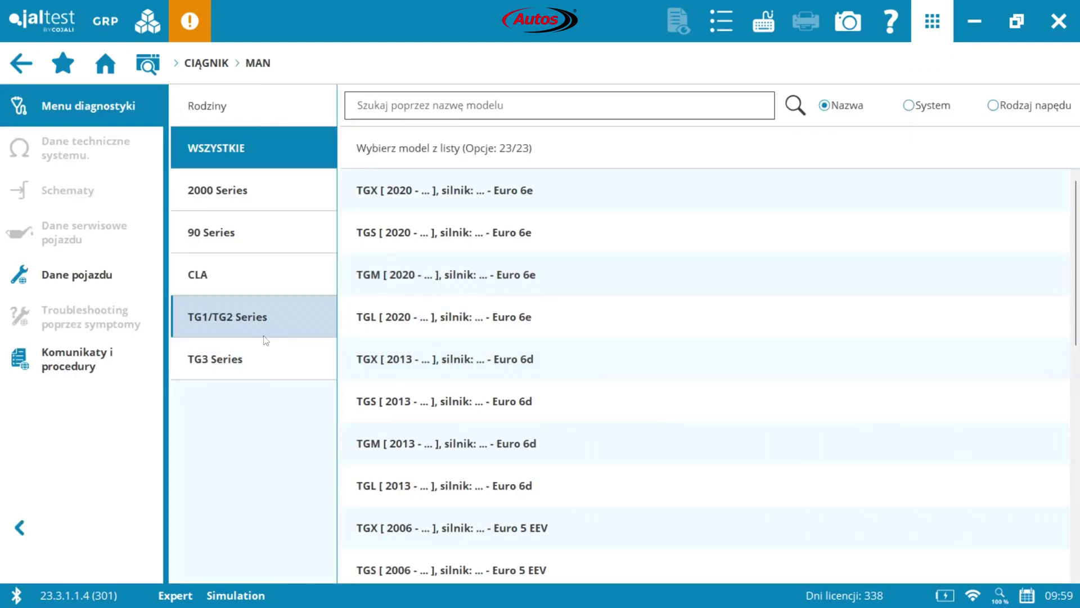
pyautogui.click(257, 336)
pyautogui.click(420, 331)
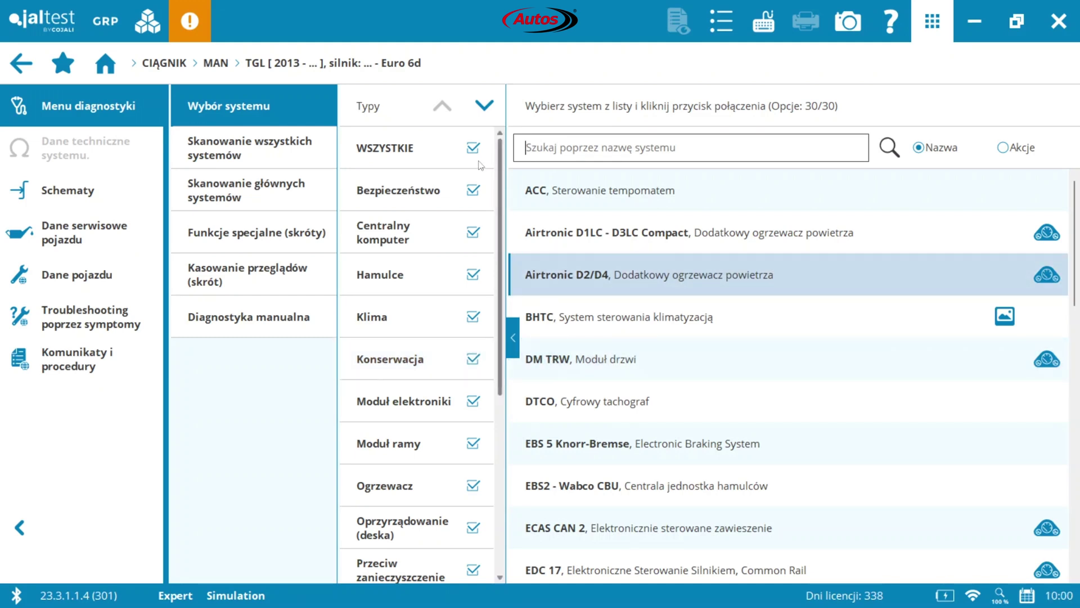
# - Filter the systems to the Silnik type only and connect to the EDC 17 Common Rail engine control system
pyautogui.click(473, 147)
pyautogui.click(497, 423)
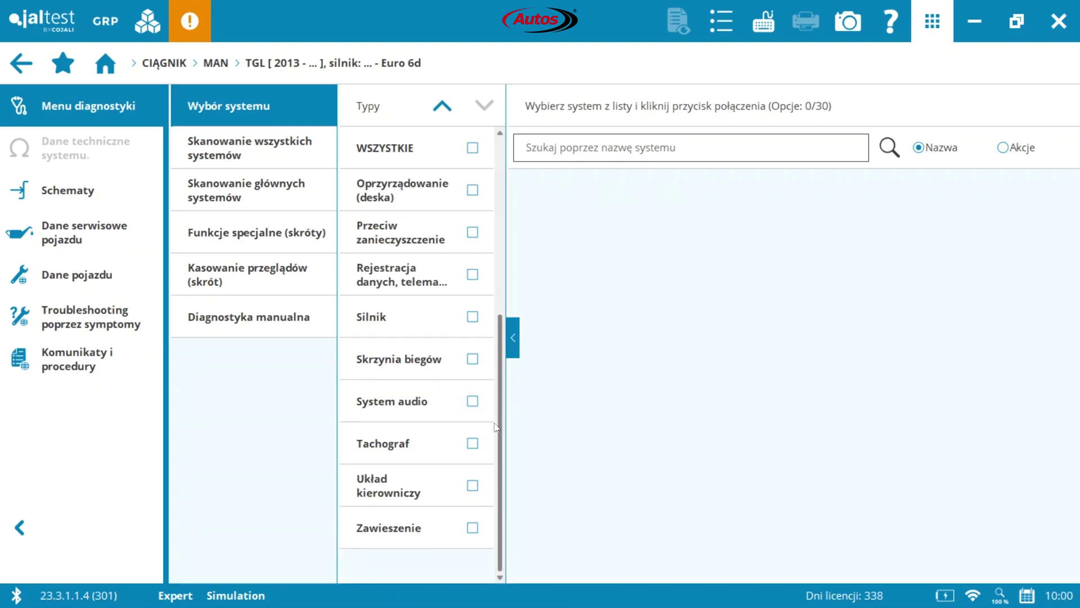
pyautogui.click(473, 318)
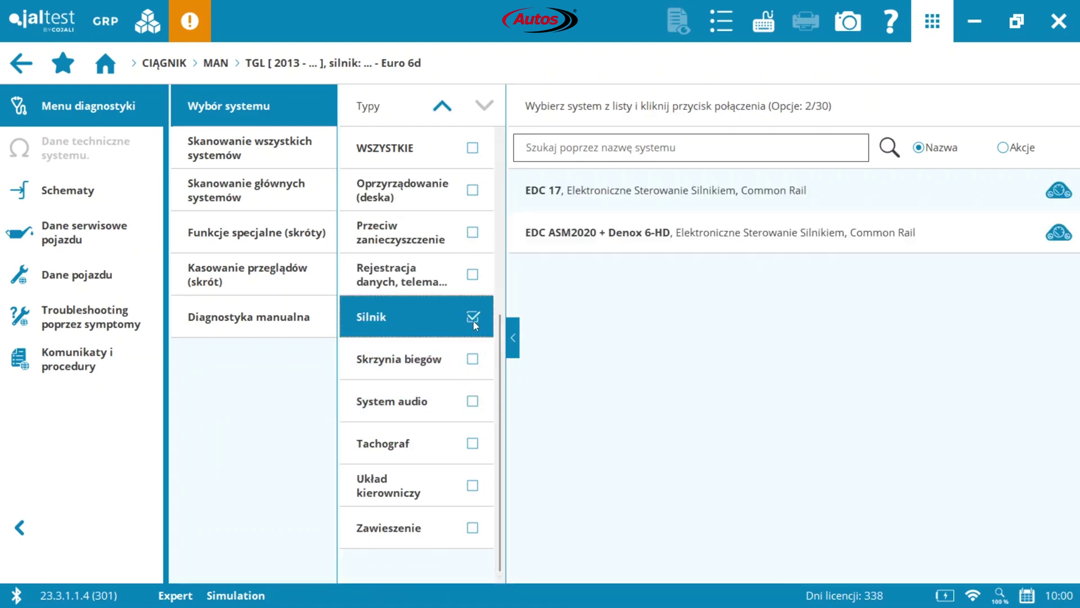
pyautogui.click(619, 201)
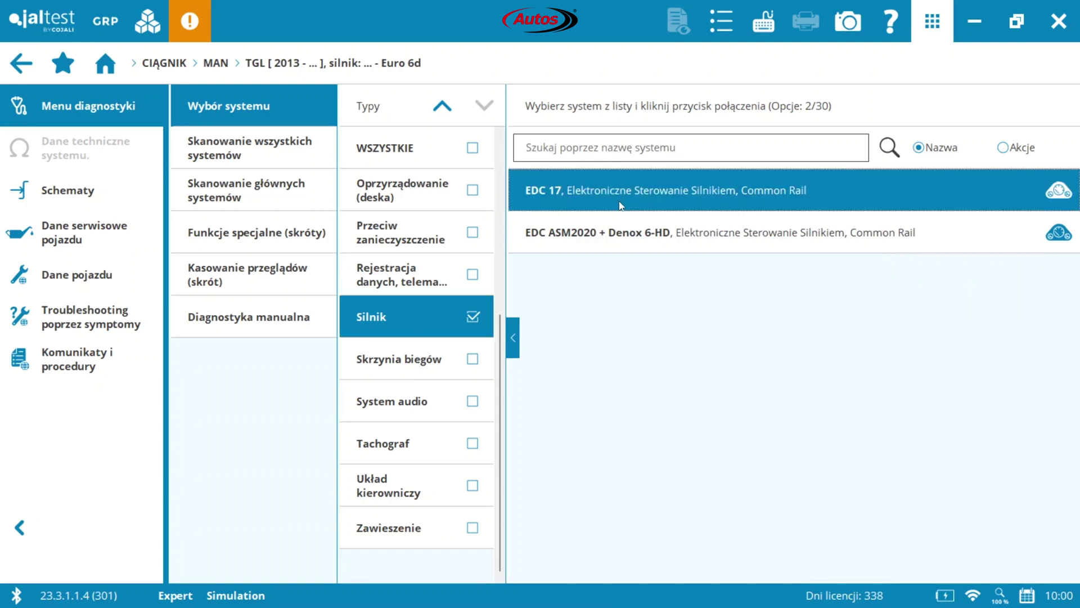
pyautogui.click(933, 65)
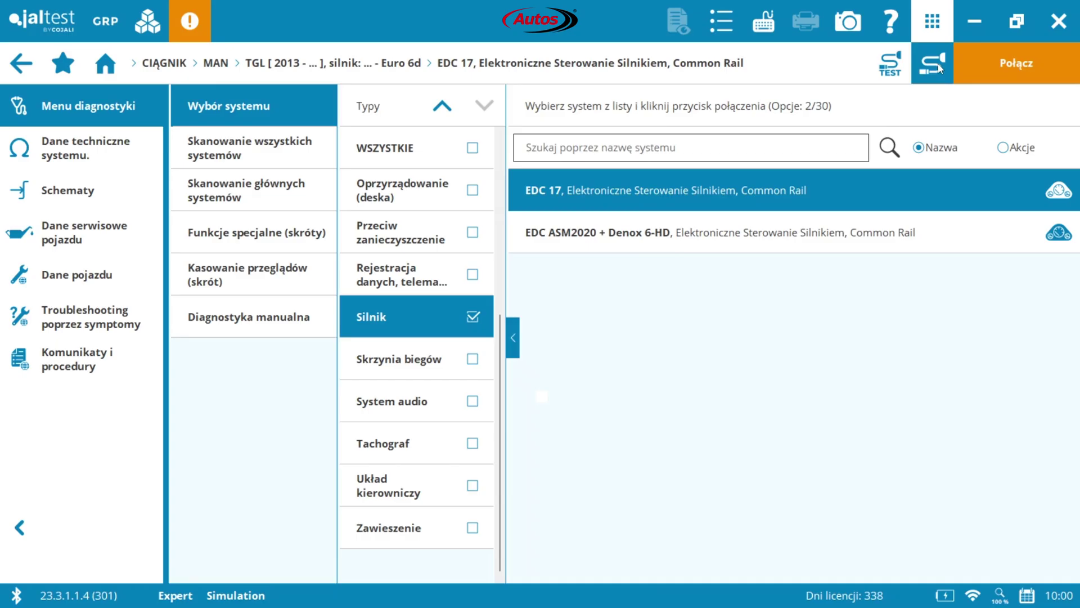
pyautogui.click(1016, 67)
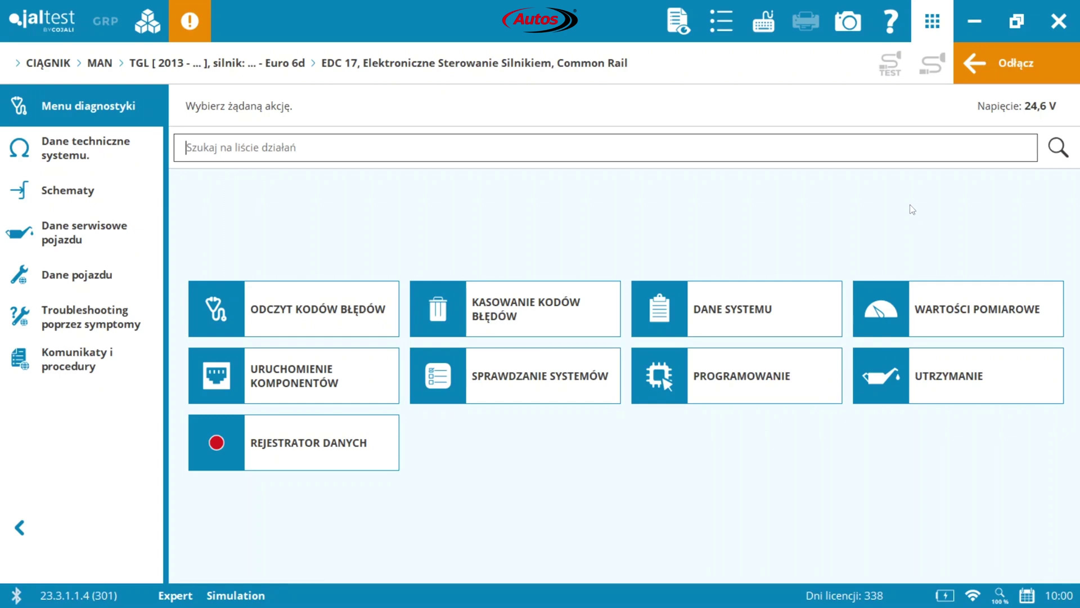
# - Open the measurement selection of the data recorder (Rejestrator danych) and accept configuring measurement thresholds
pyautogui.click(315, 447)
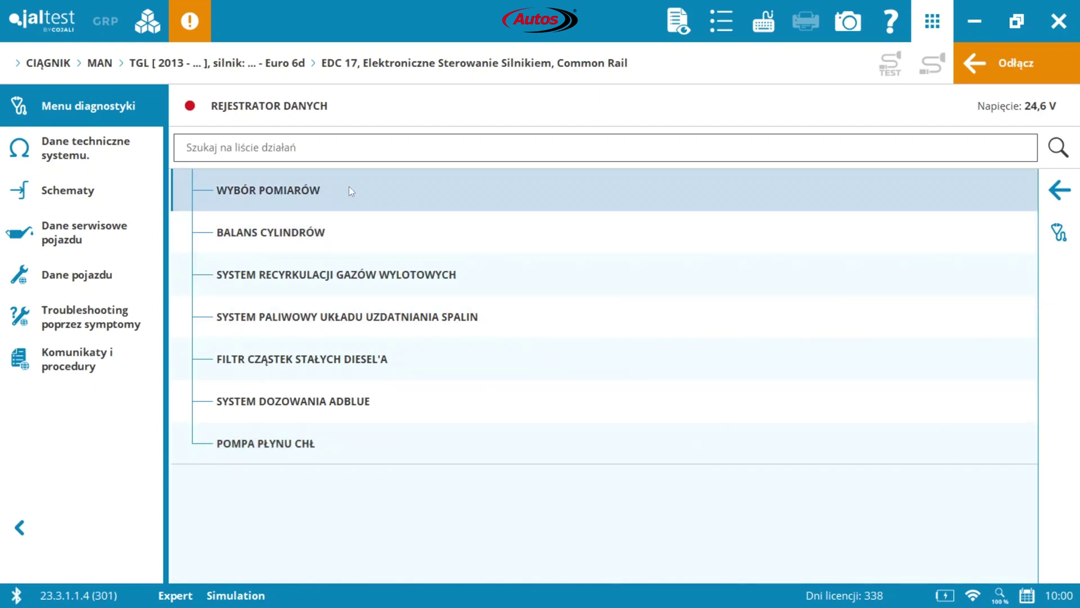
pyautogui.click(347, 190)
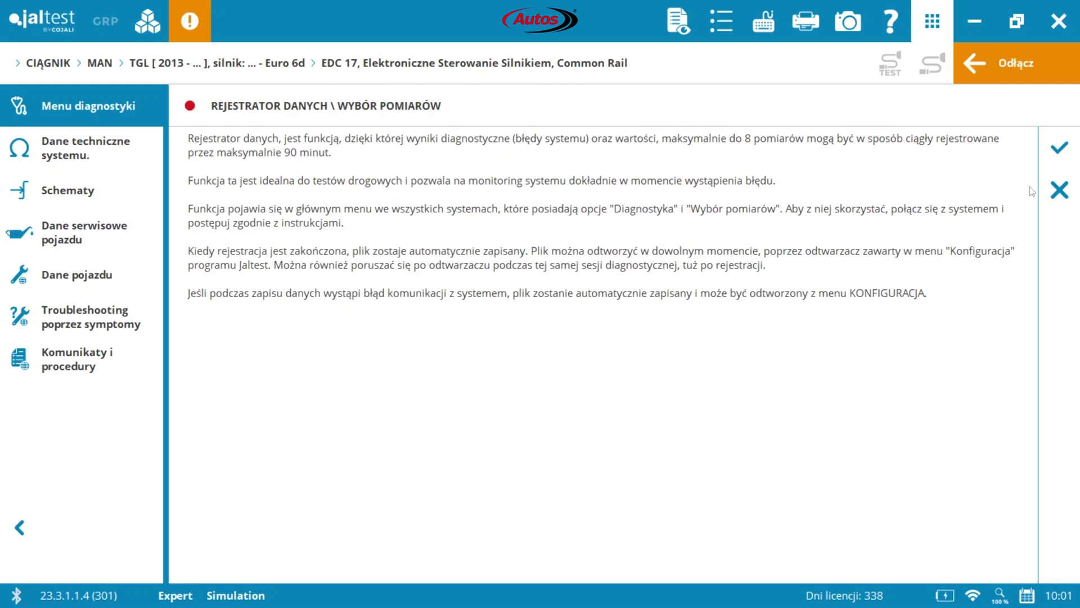
pyautogui.click(1061, 141)
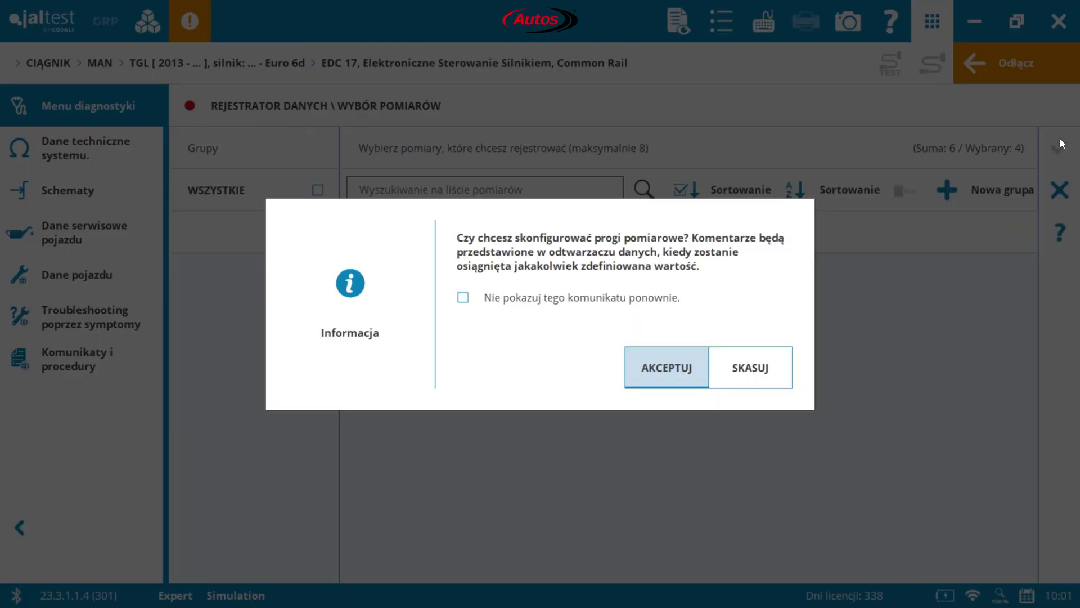
pyautogui.click(691, 370)
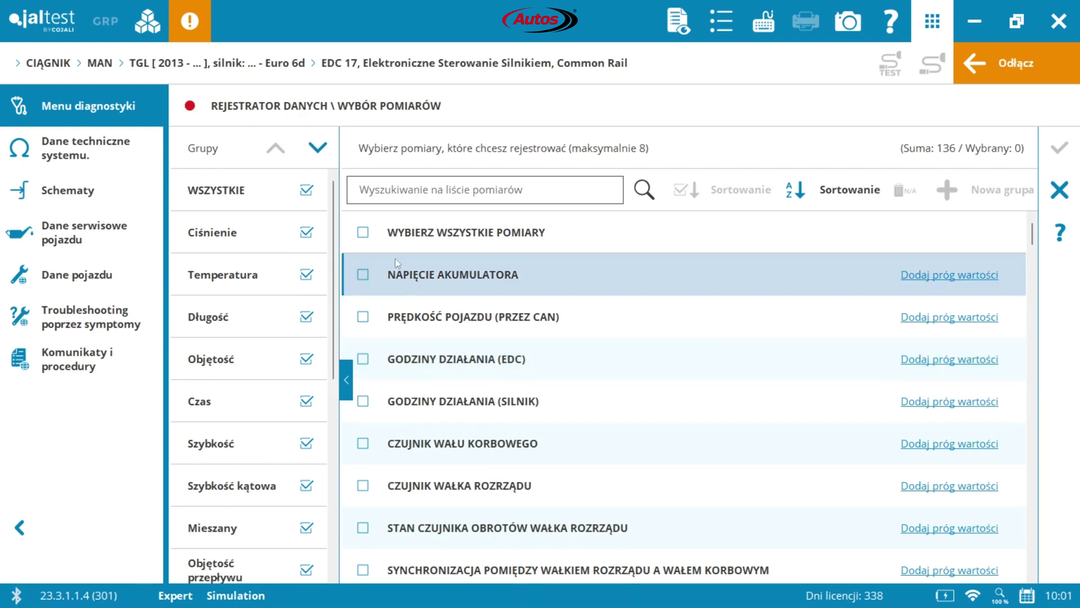
# - Limit the groups to Ciśnienie, select absolute and low-pressure-side turbo, CAN oil, fuel, nominal rail and actual rail pressure, and start recording
pyautogui.click(307, 191)
pyautogui.click(308, 231)
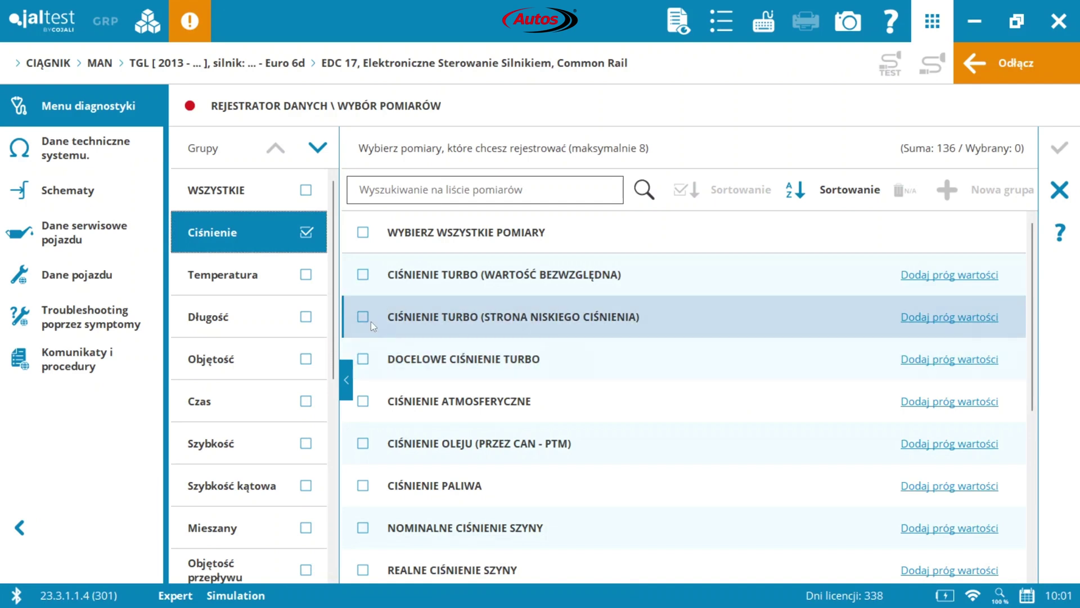
pyautogui.click(370, 316)
pyautogui.click(373, 280)
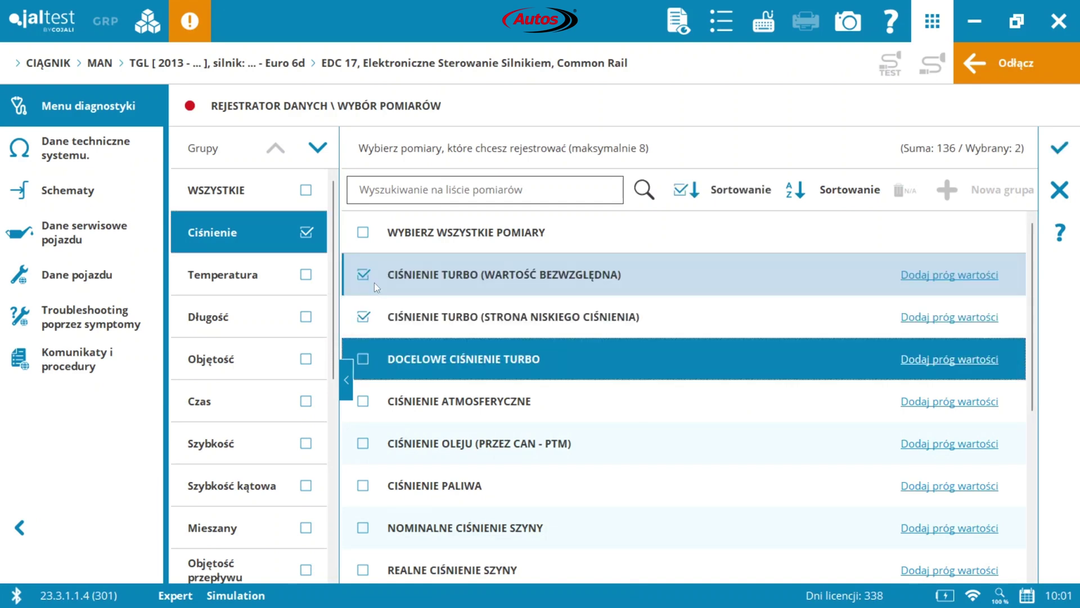
pyautogui.click(365, 443)
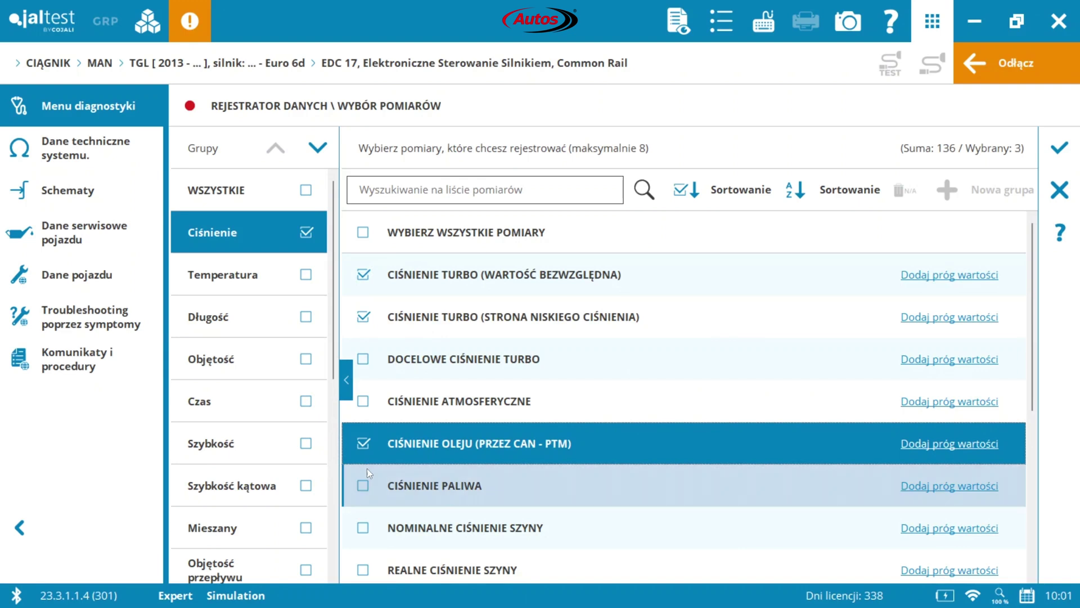
pyautogui.click(363, 486)
pyautogui.click(363, 526)
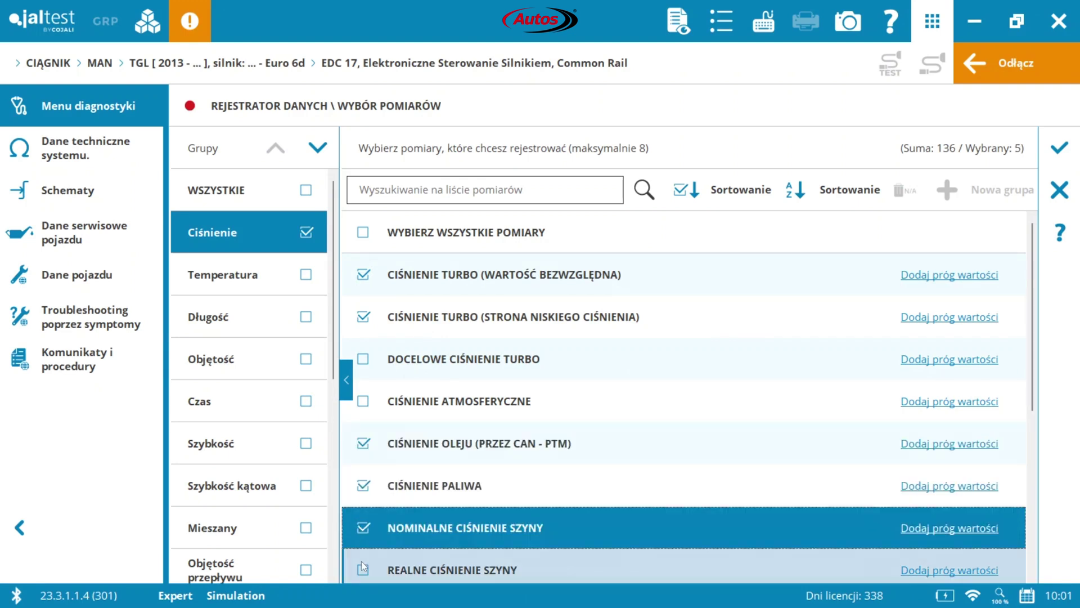
pyautogui.click(361, 566)
pyautogui.click(362, 527)
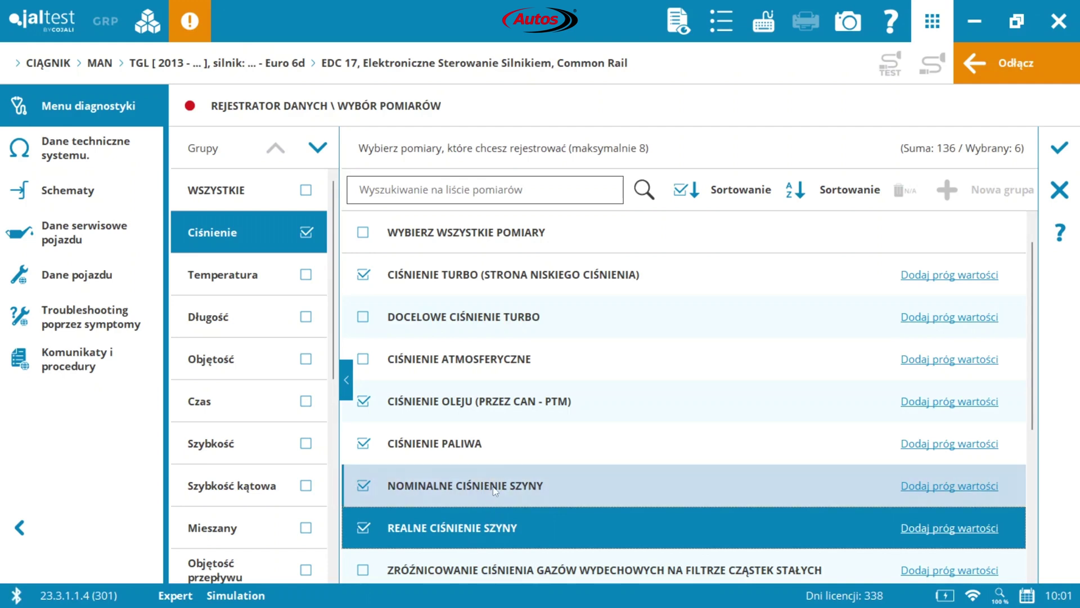
pyautogui.click(1068, 149)
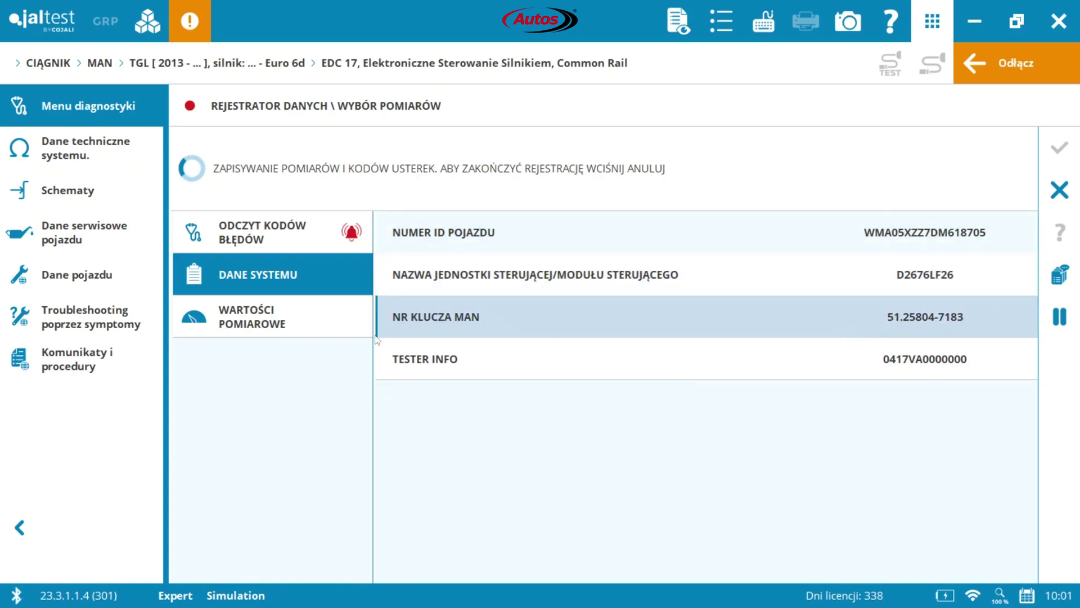
# - Show the measured values (Wartości pomiarowe) of the running recording and mark all six pressure measurements
pyautogui.click(294, 330)
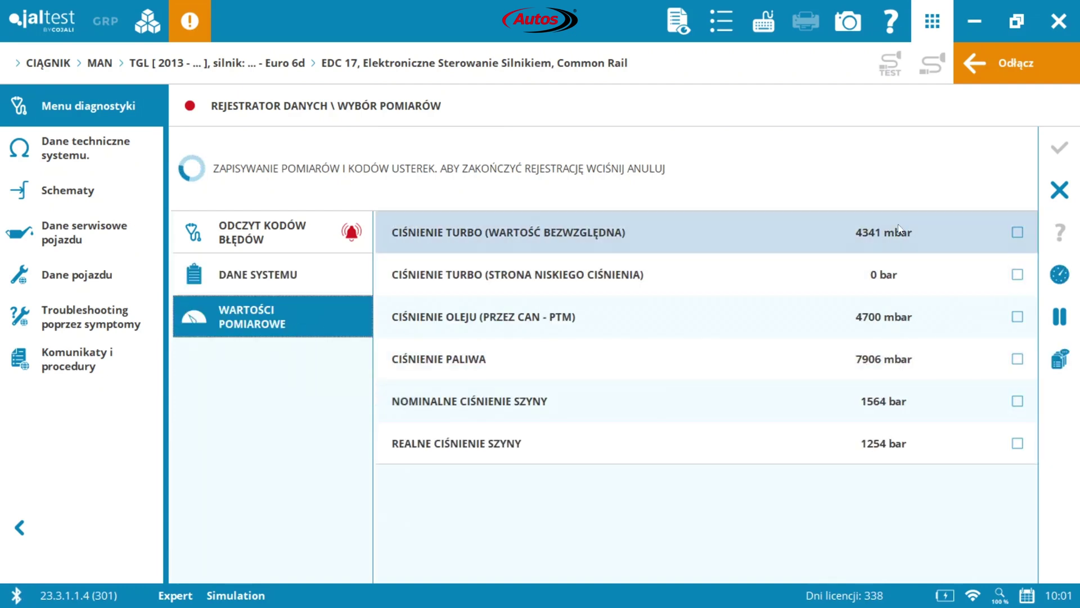
pyautogui.click(1016, 232)
pyautogui.click(1017, 274)
pyautogui.click(1017, 317)
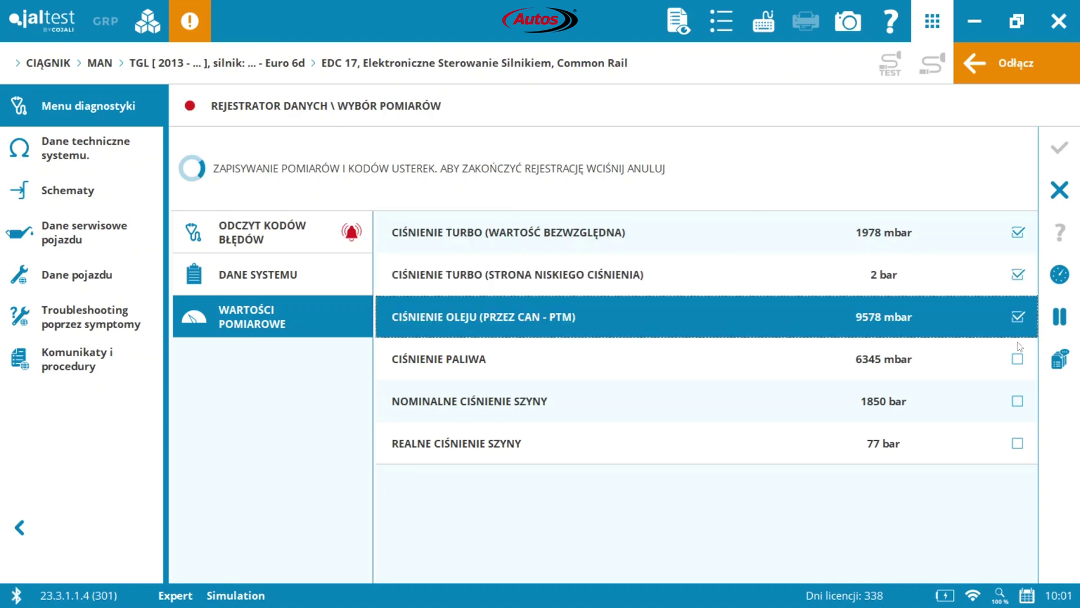
pyautogui.click(1017, 359)
pyautogui.click(1018, 401)
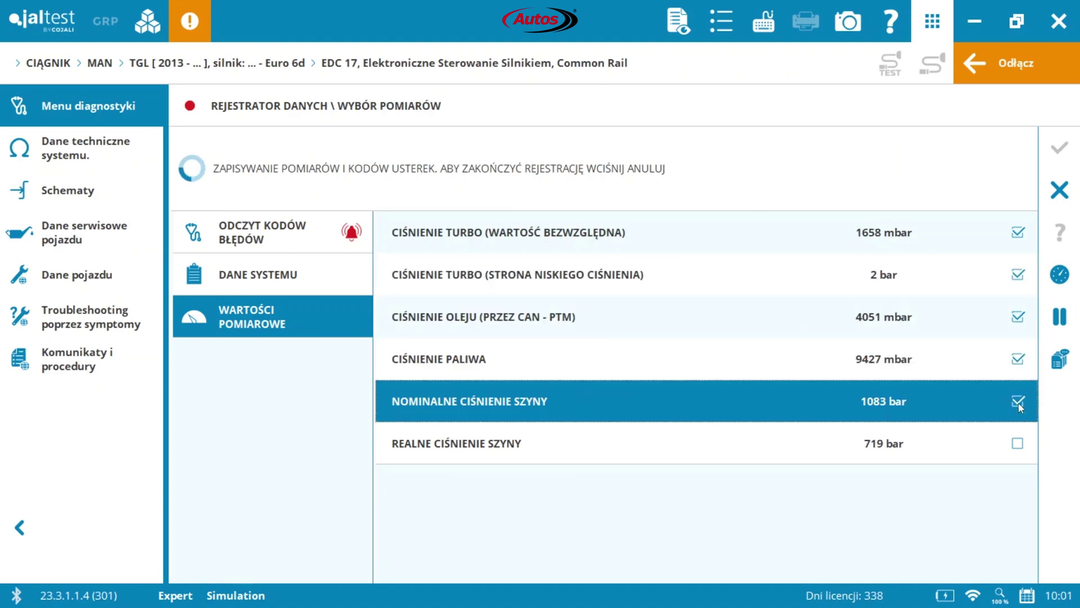
pyautogui.click(1018, 445)
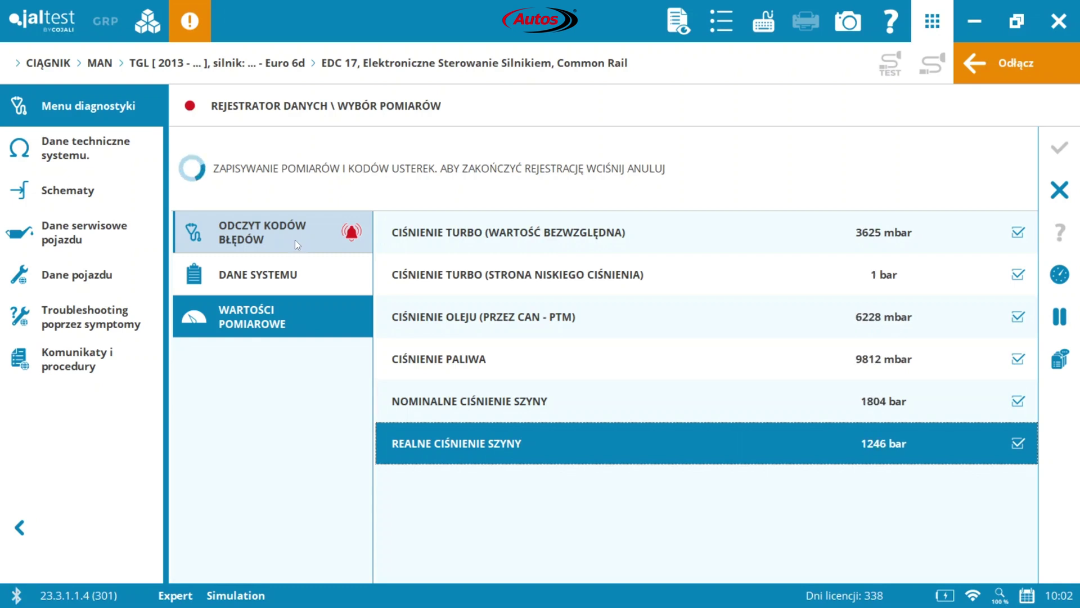
# - End the recording and open the saved session in the data player
pyautogui.click(1060, 189)
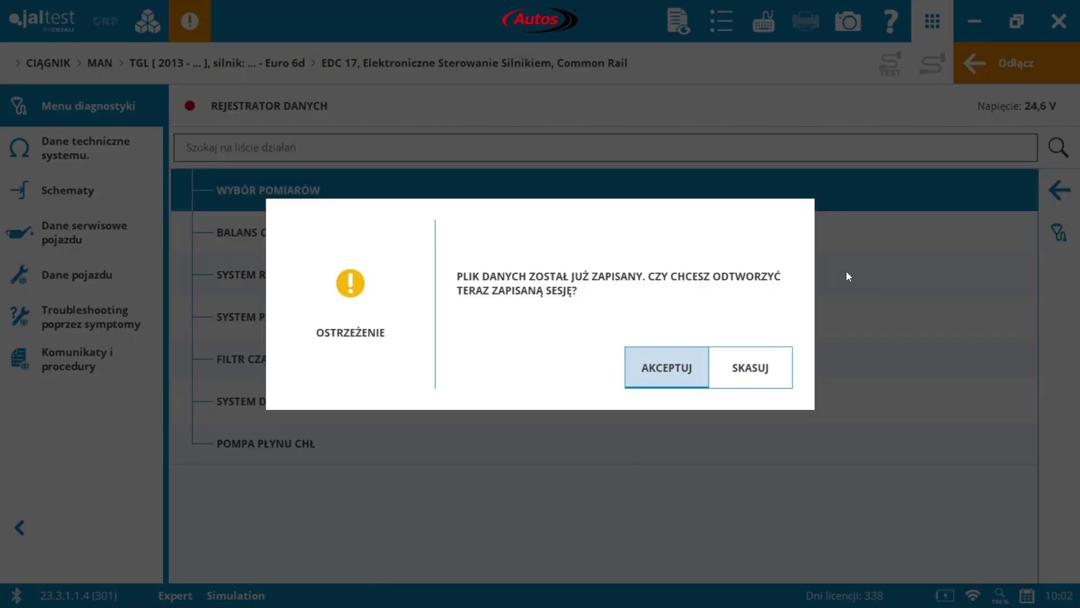
pyautogui.click(680, 377)
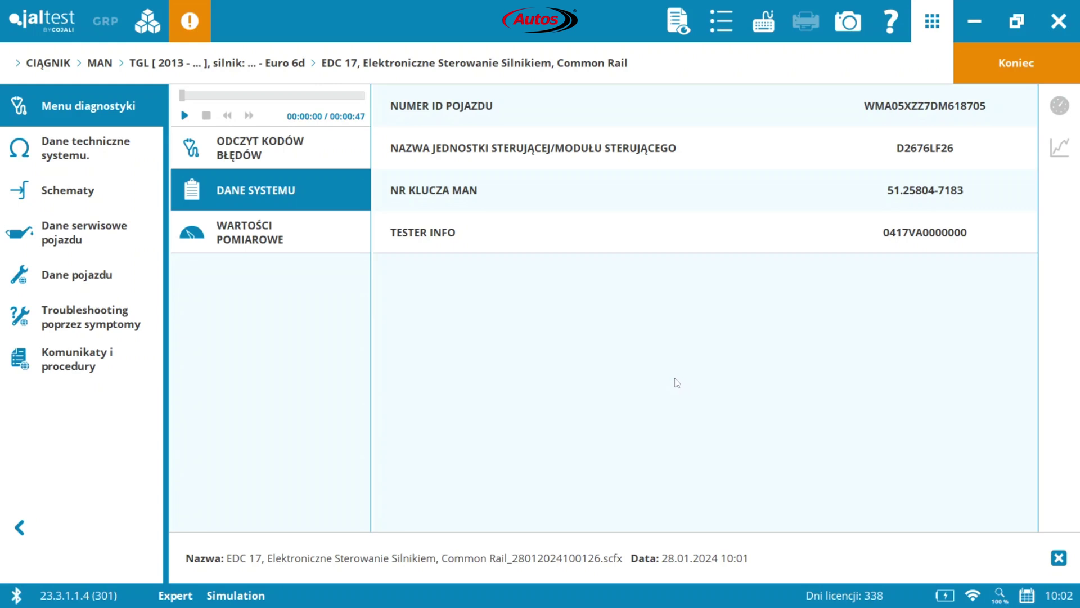
# - Play back the recorded session with its measured values displayed, and exit the data player
pyautogui.click(179, 117)
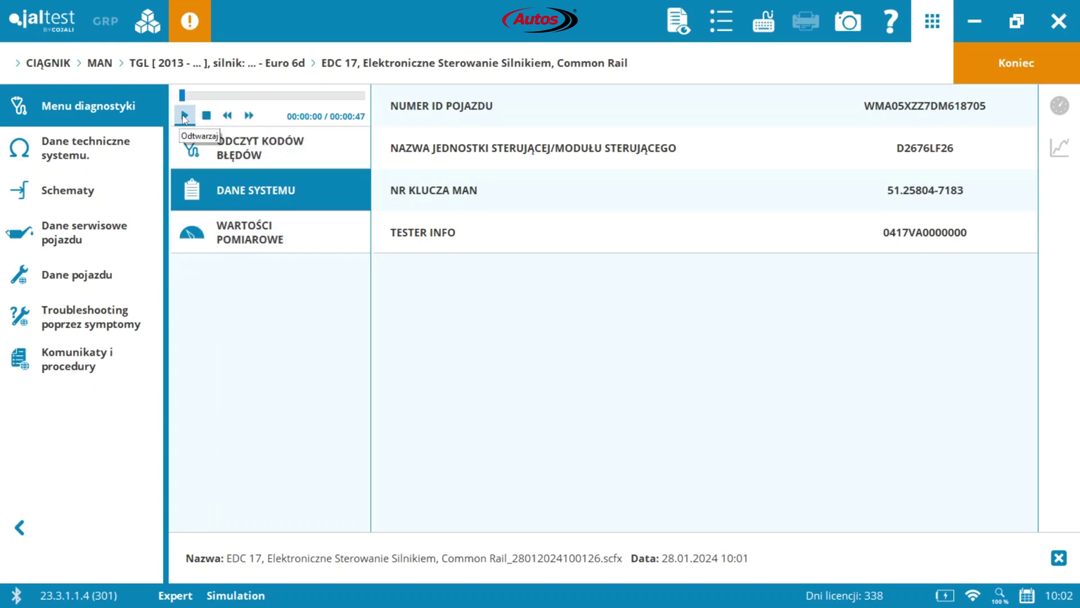
pyautogui.click(184, 116)
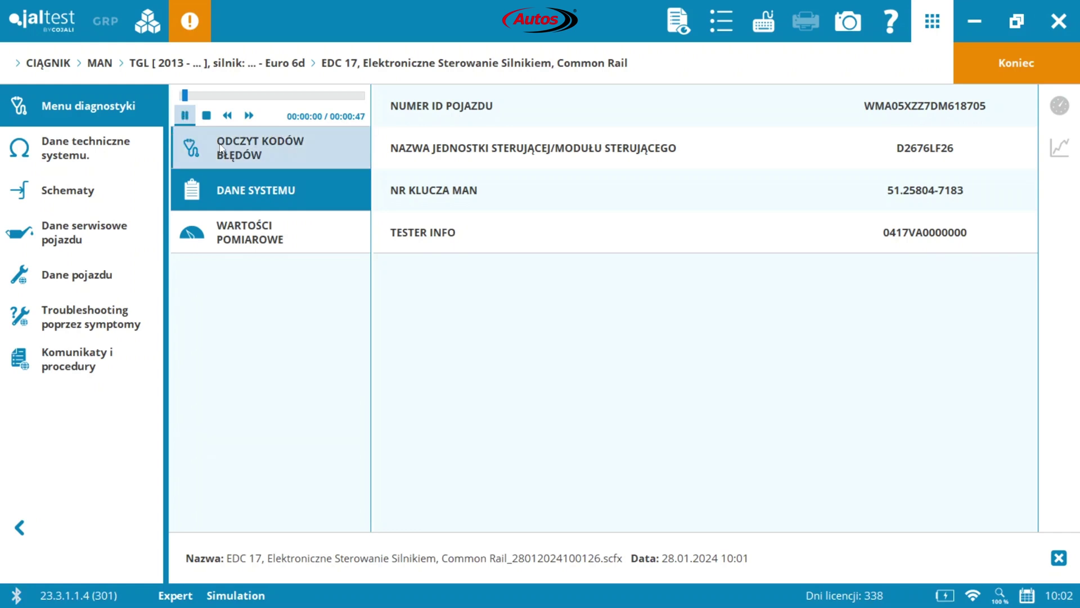
pyautogui.click(277, 235)
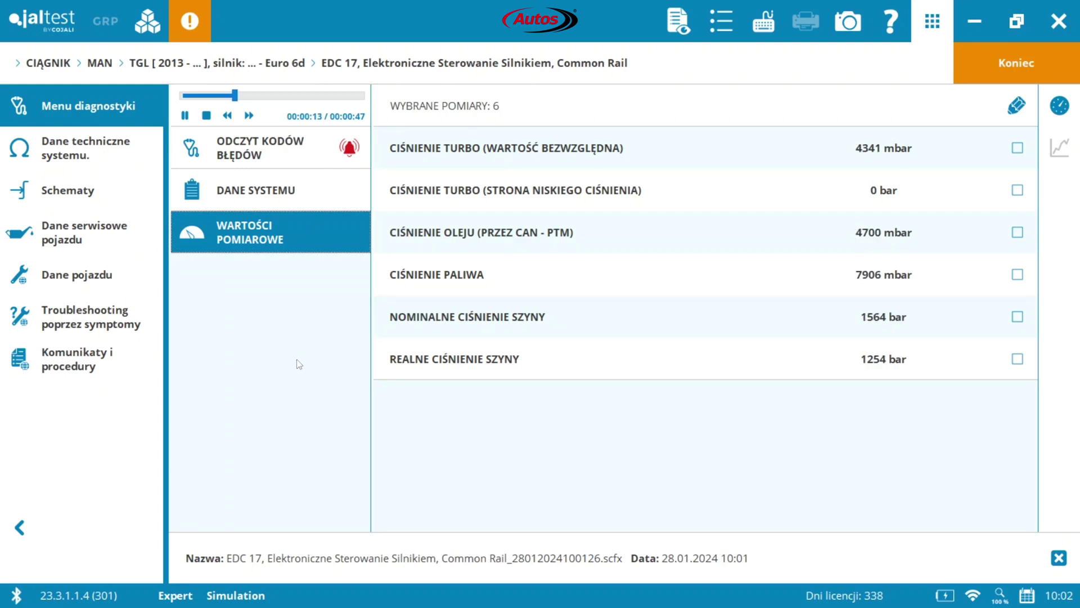
pyautogui.click(1036, 55)
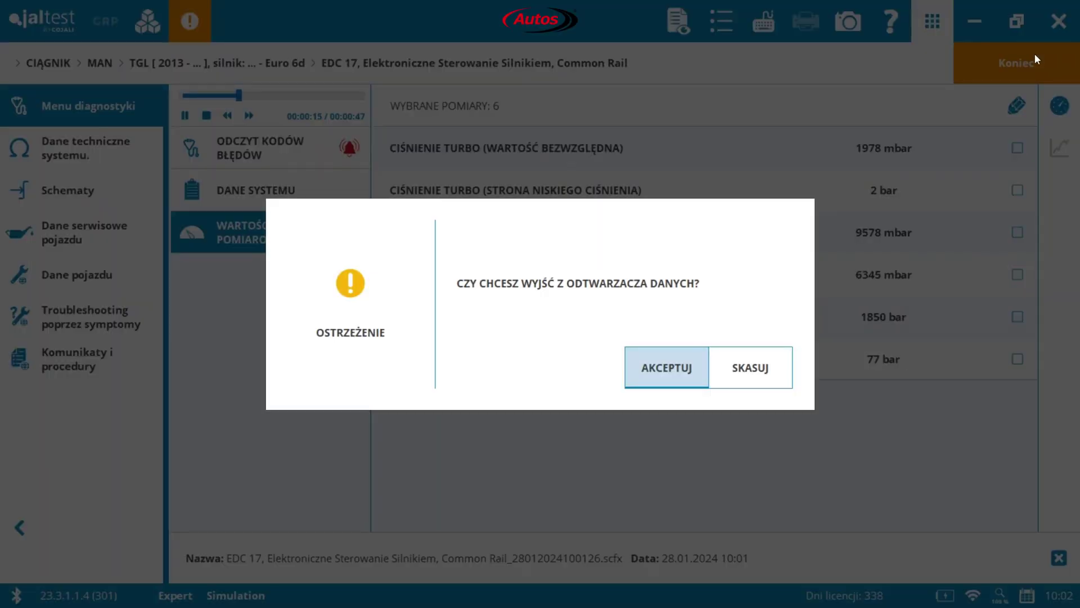
pyautogui.click(642, 370)
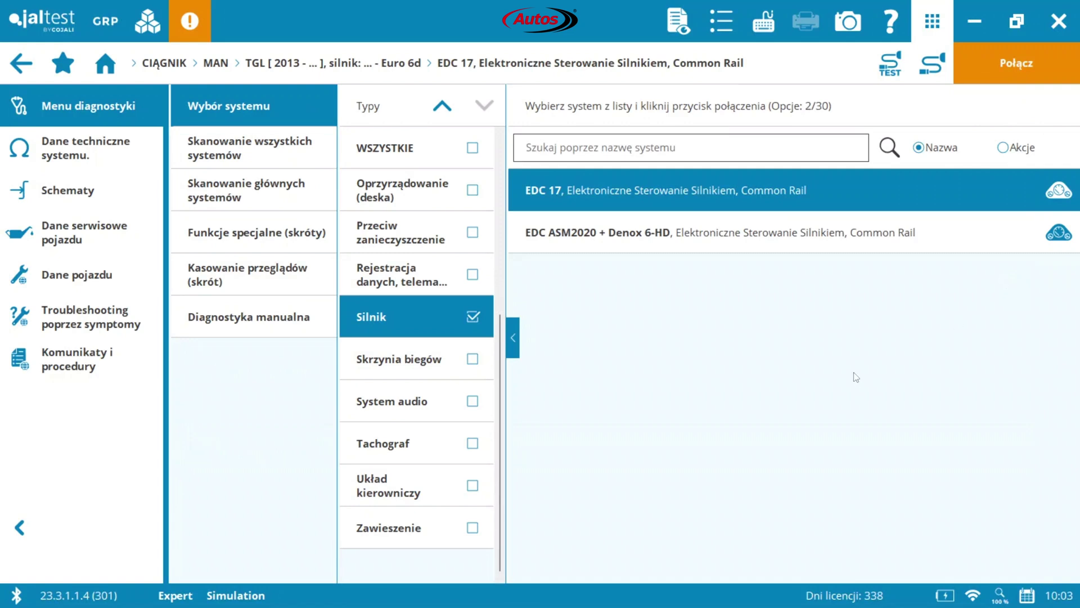
# - Load the saved EDC 17 .scfx recording from the Snapshot Data Recorder folder into the data player (Odtwarzacz danych) and open its session
pyautogui.click(722, 21)
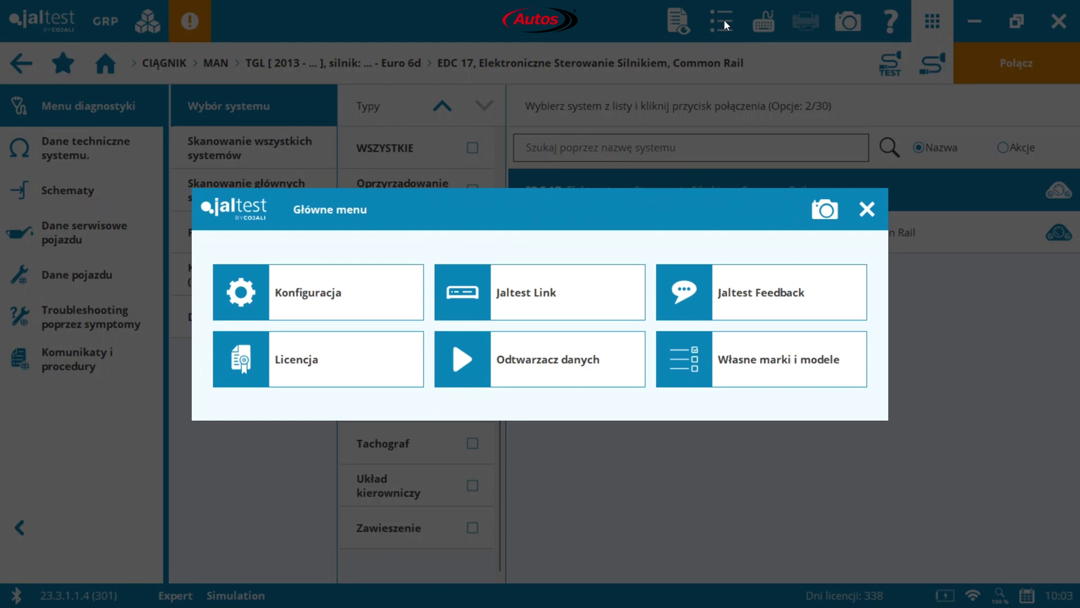
pyautogui.click(593, 360)
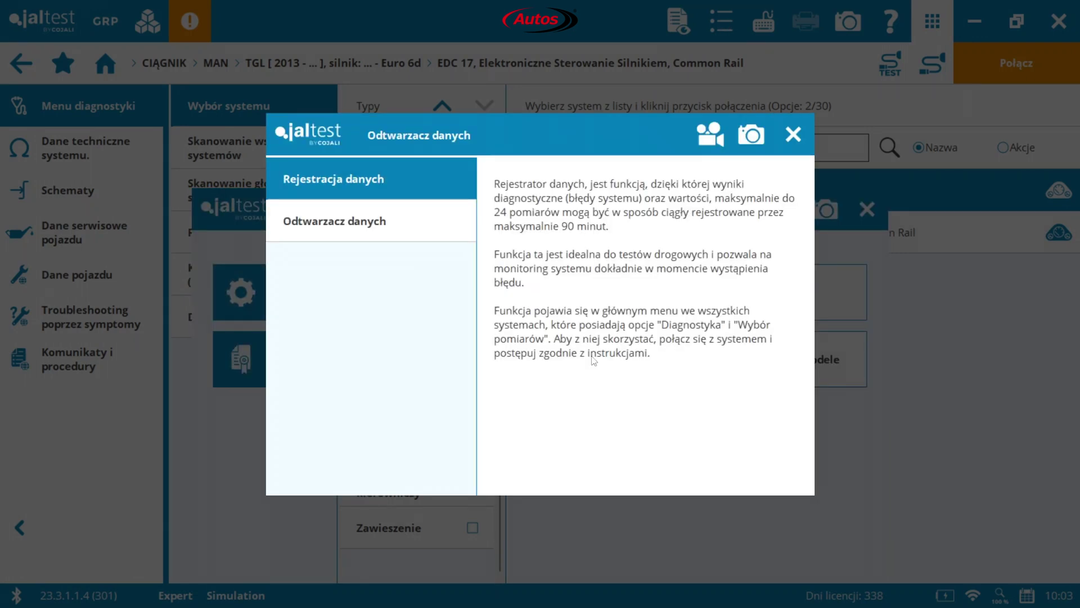
pyautogui.click(407, 224)
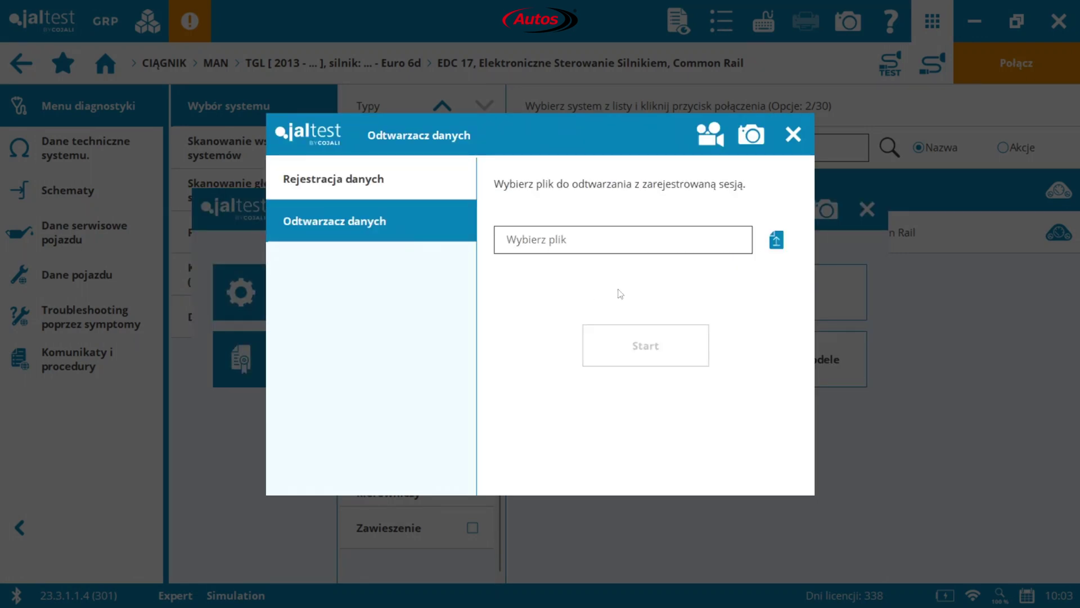
pyautogui.click(774, 246)
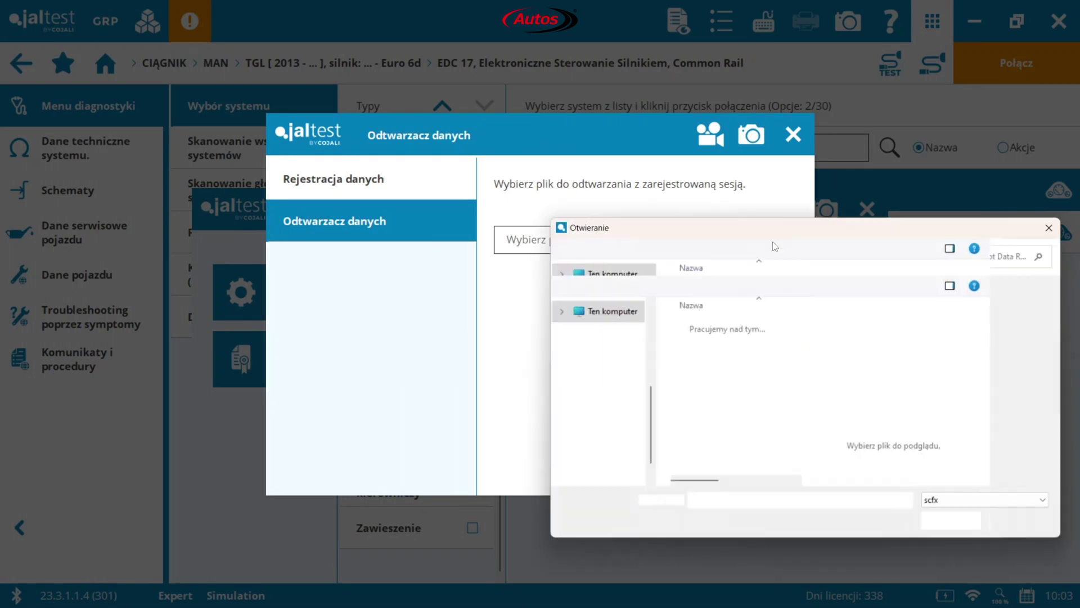
pyautogui.click(755, 327)
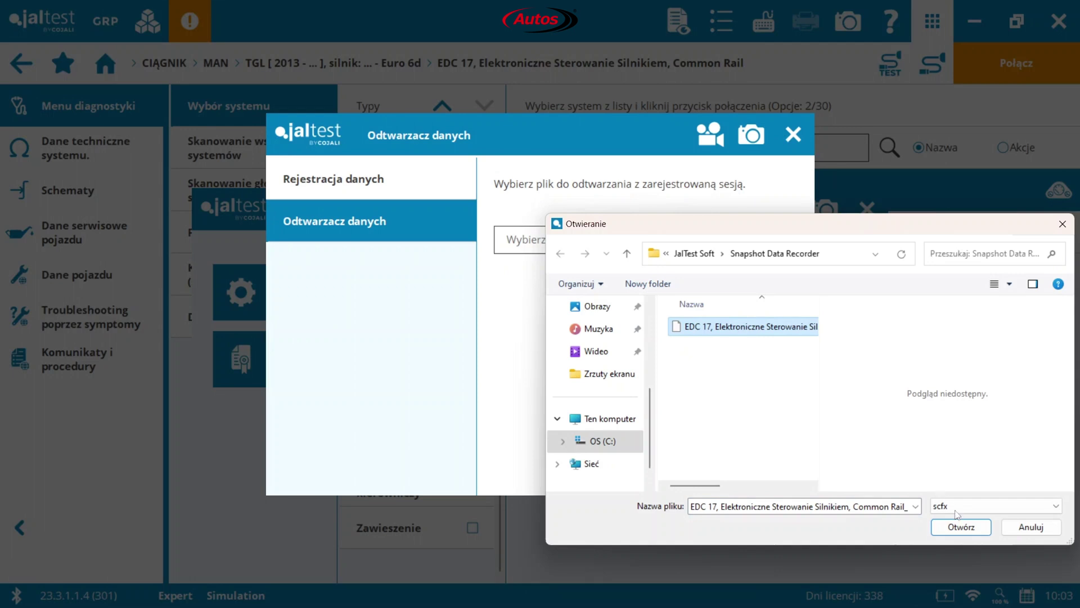
pyautogui.click(960, 527)
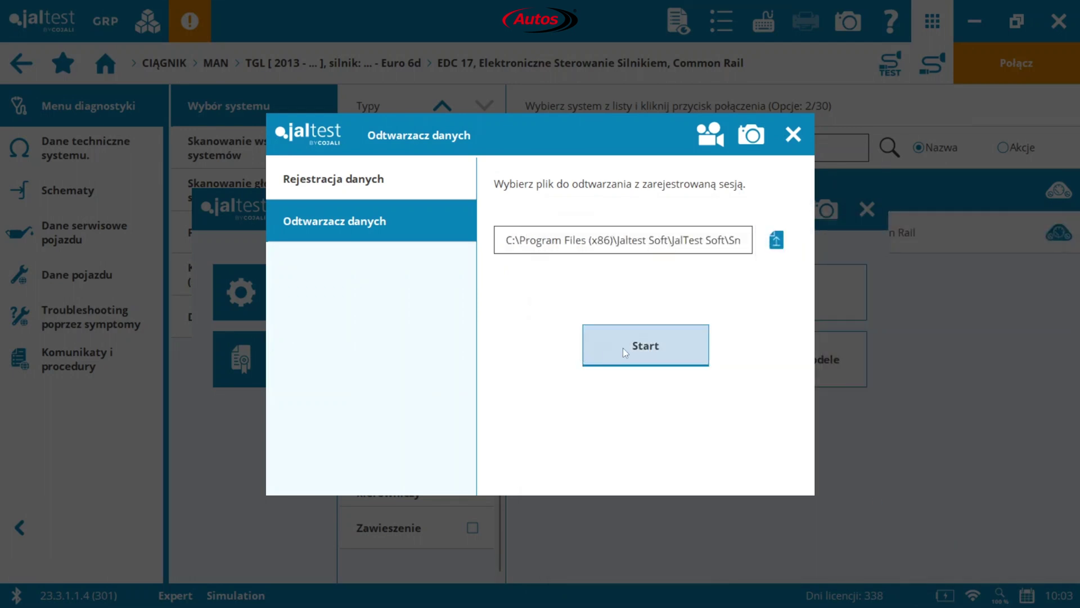
pyautogui.click(623, 352)
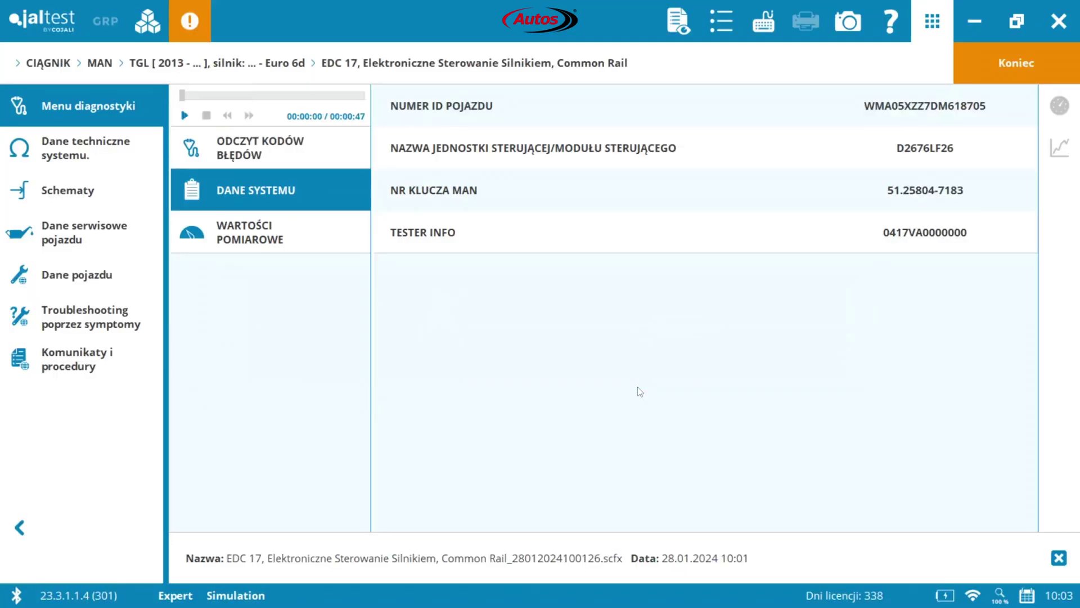